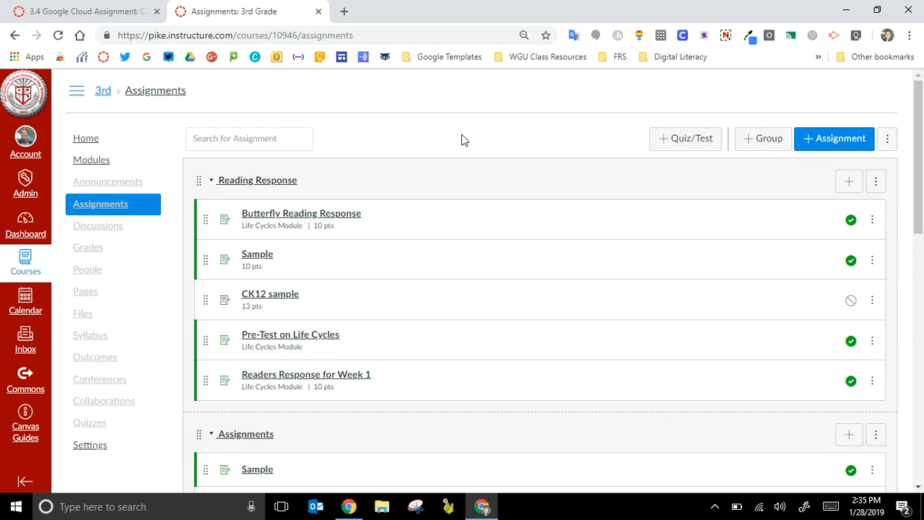
Open Google Drive in a new tab and go into the "Canvas Google Assignments Fall 2018" folder.
click(344, 11)
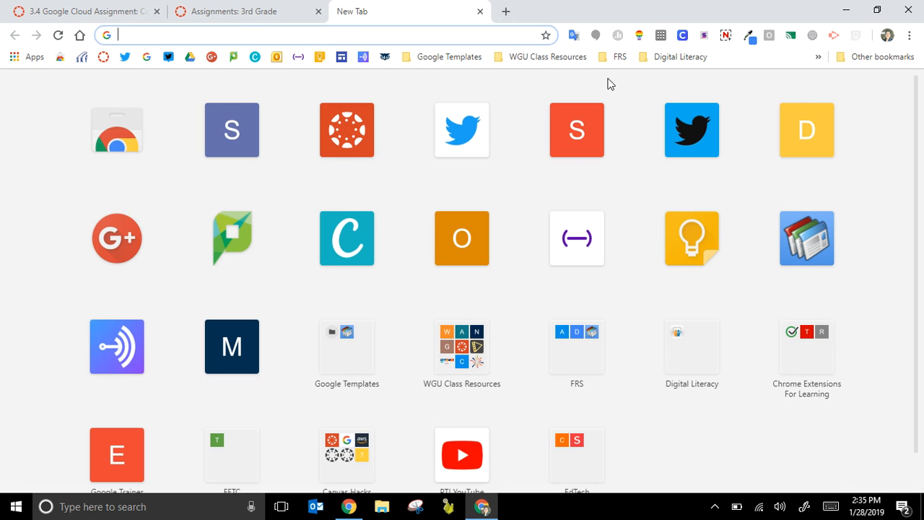
click(806, 135)
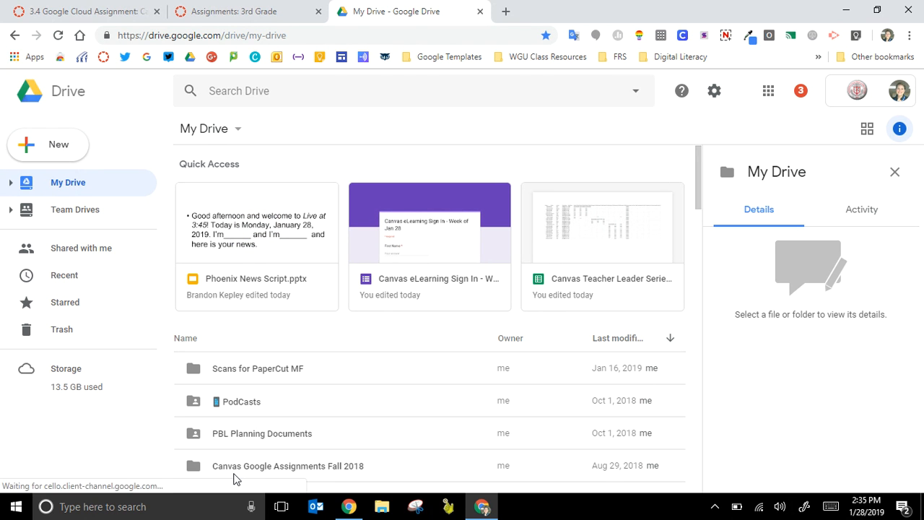
drag(699, 206, 697, 227)
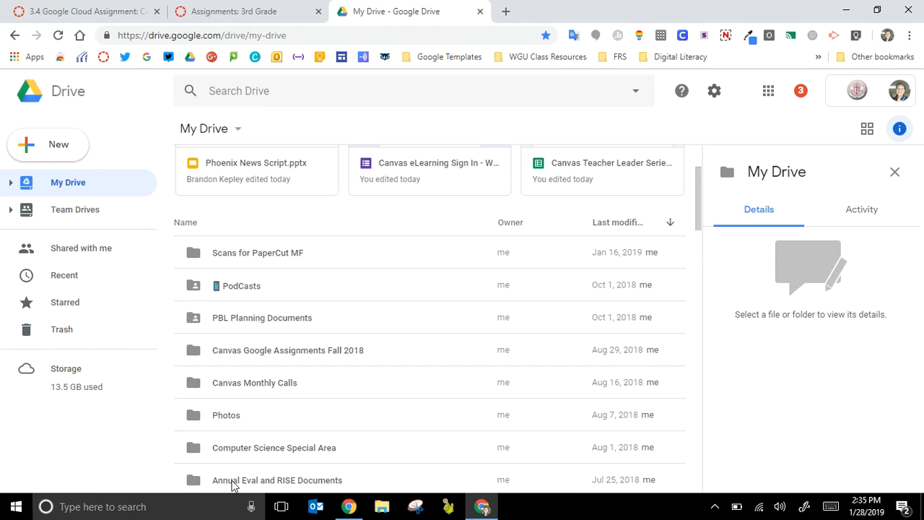
double_click(263, 359)
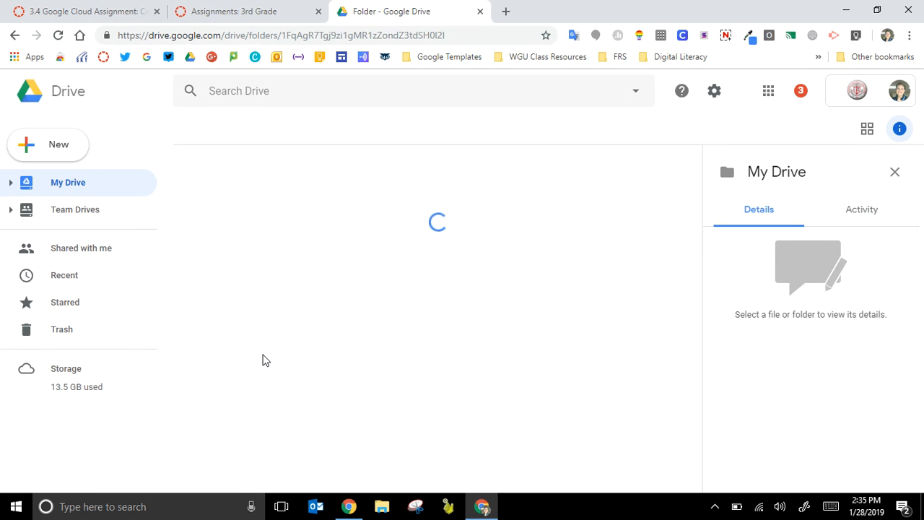
Create a Google Slides presentation in this folder and name it "End of Course Presentation - Sp 2019".
click(45, 151)
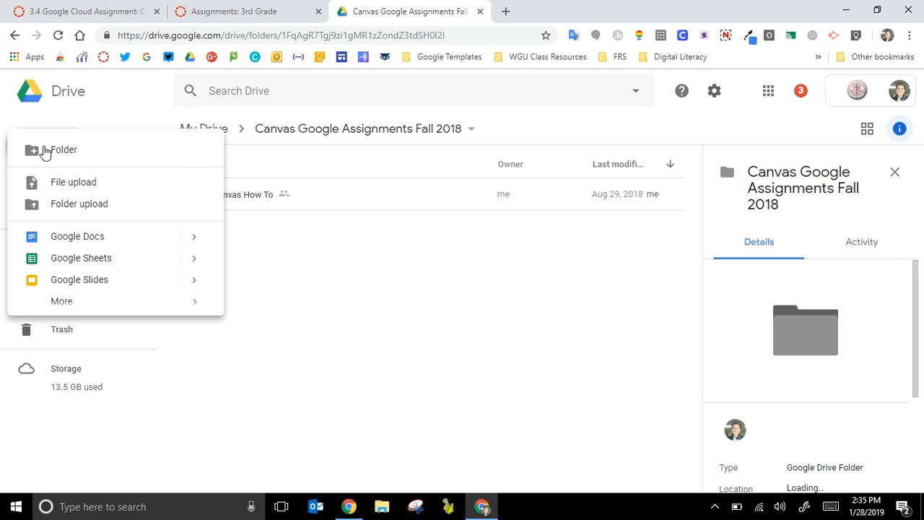
click(90, 284)
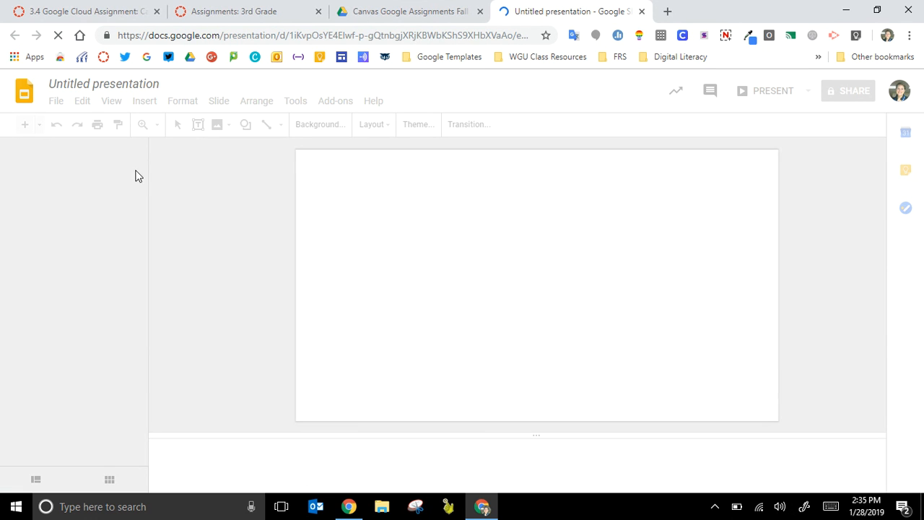
click(143, 85)
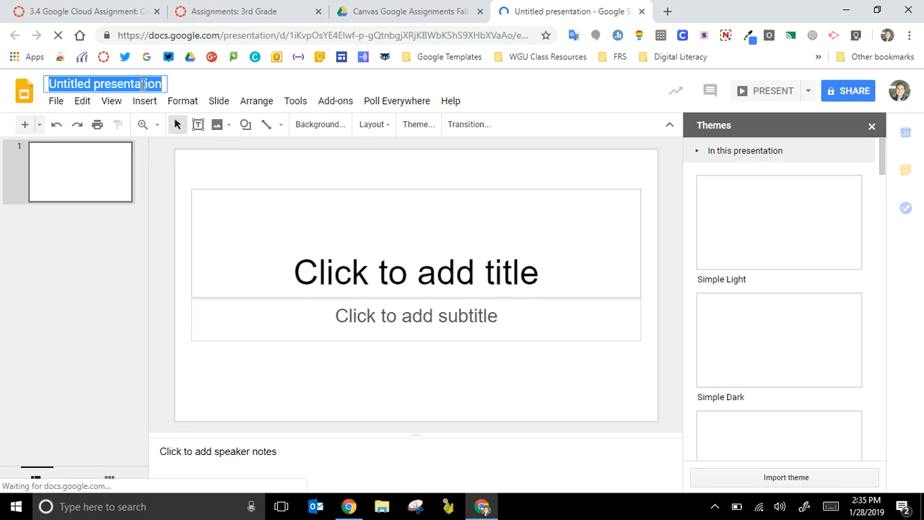
text(End of )
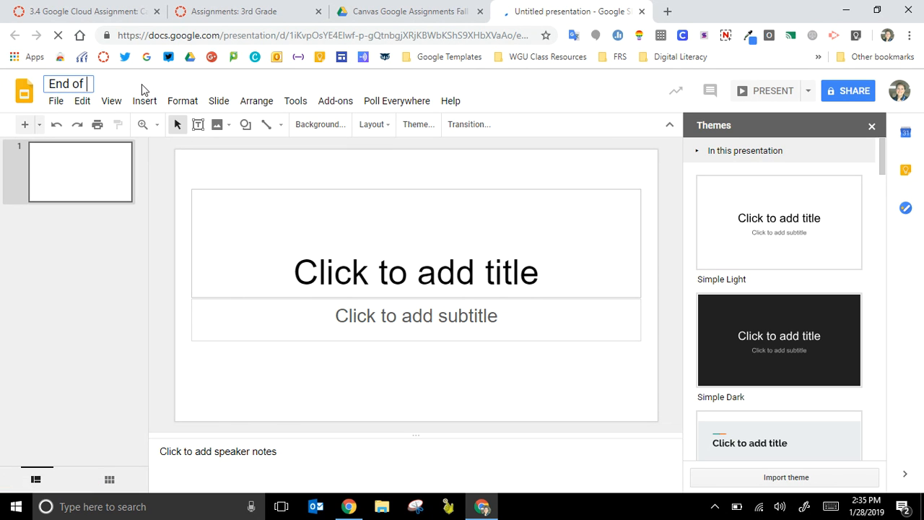
text(Course Presen)
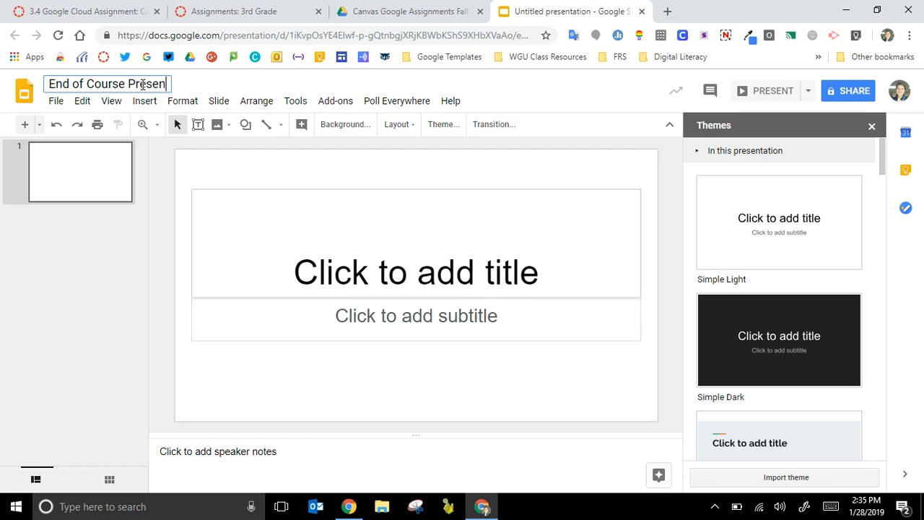
text(tation)
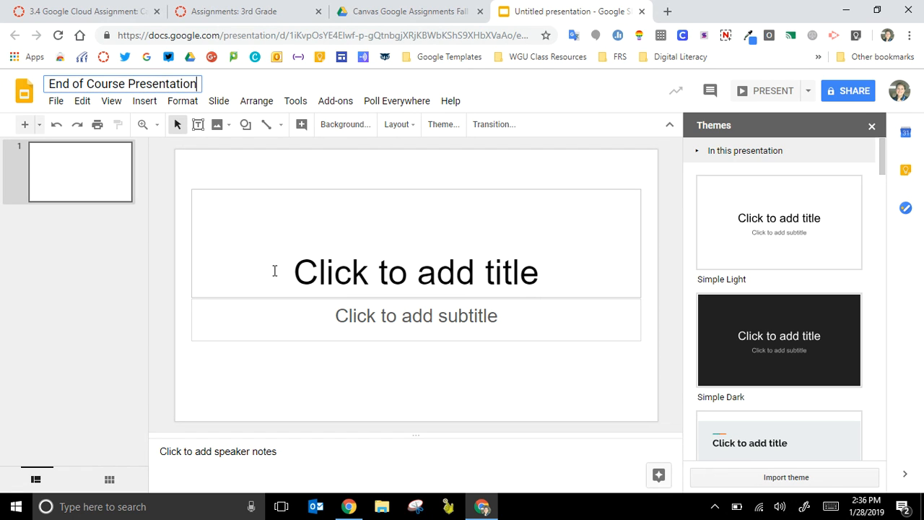
text(- Sp 2019)
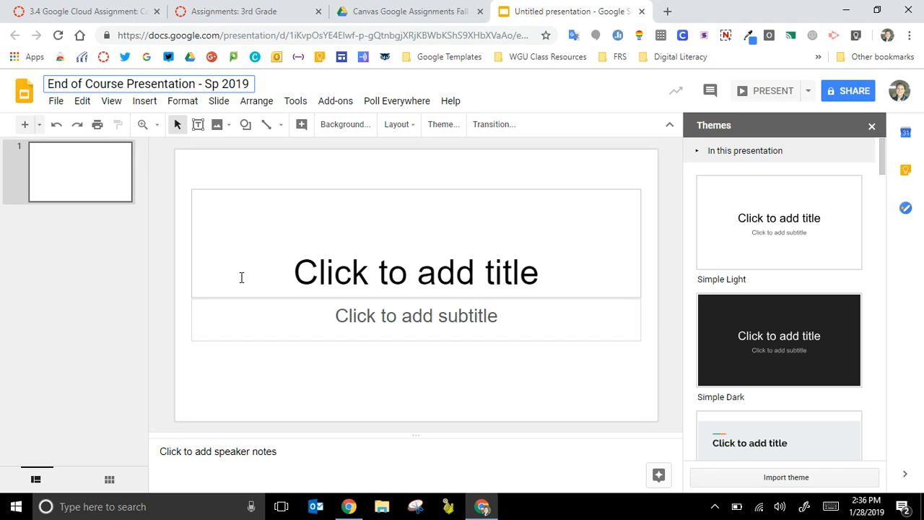
key(Return)
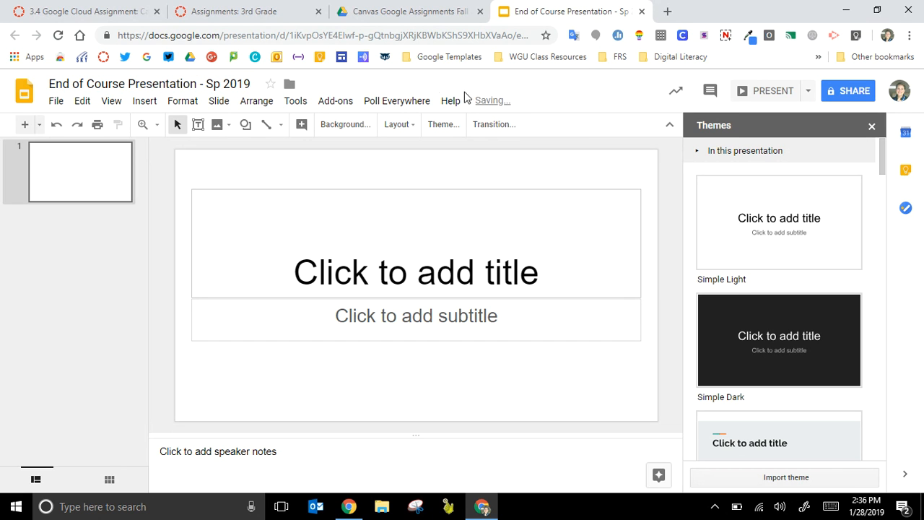
Return to the Canvas course and add a new assignment named "End of Course Presentation" to the first Life Cycles module.
click(270, 8)
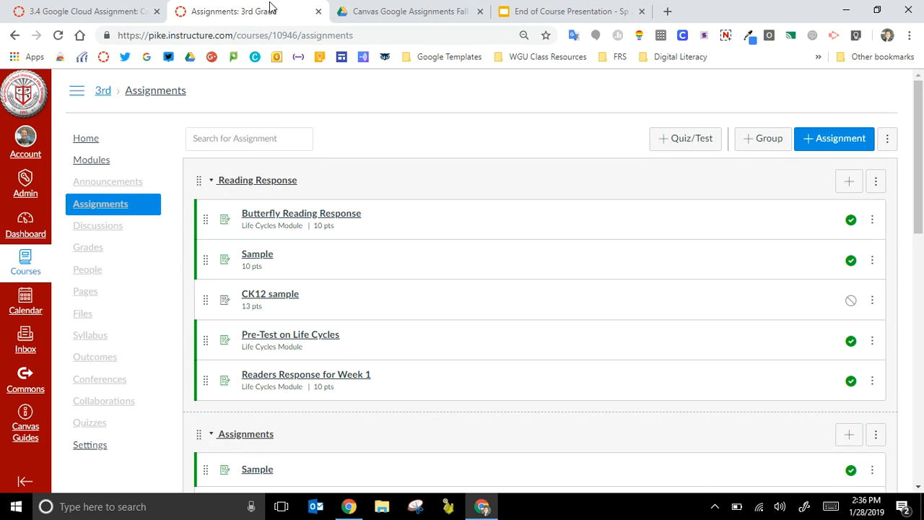
click(103, 165)
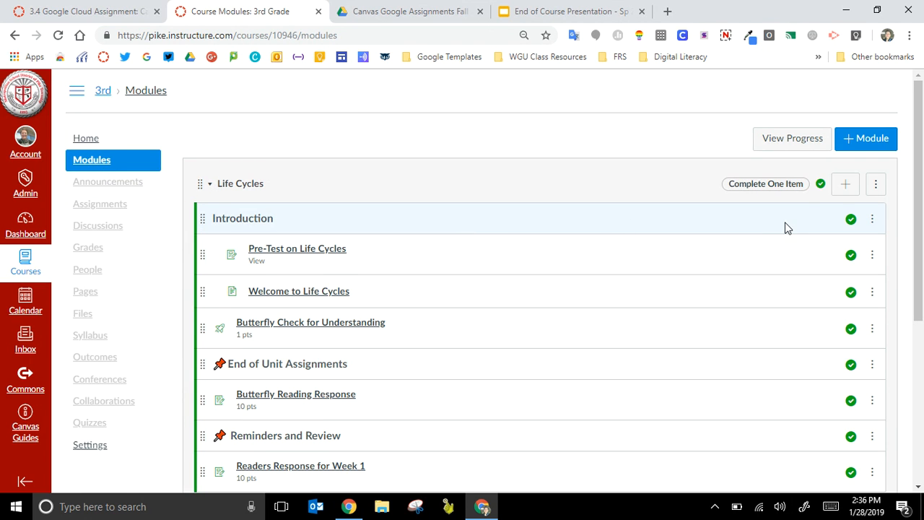
click(845, 186)
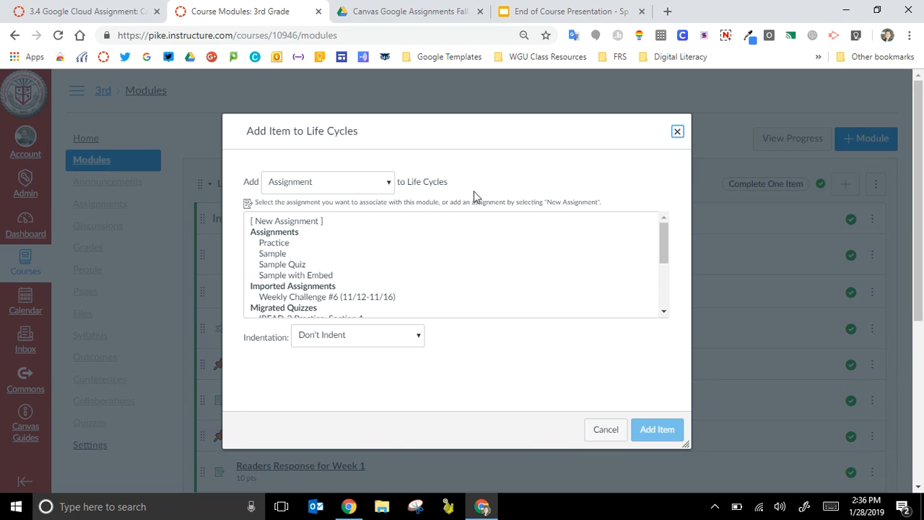
click(314, 224)
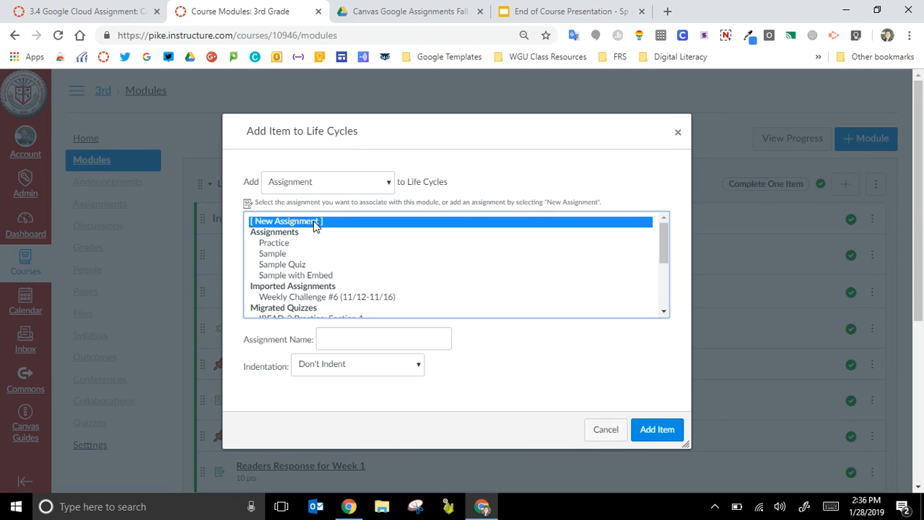
click(339, 342)
text(End of Course Preasen)
key(BackSpace)
key(BackSpace)
key(BackSpace)
text(entation)
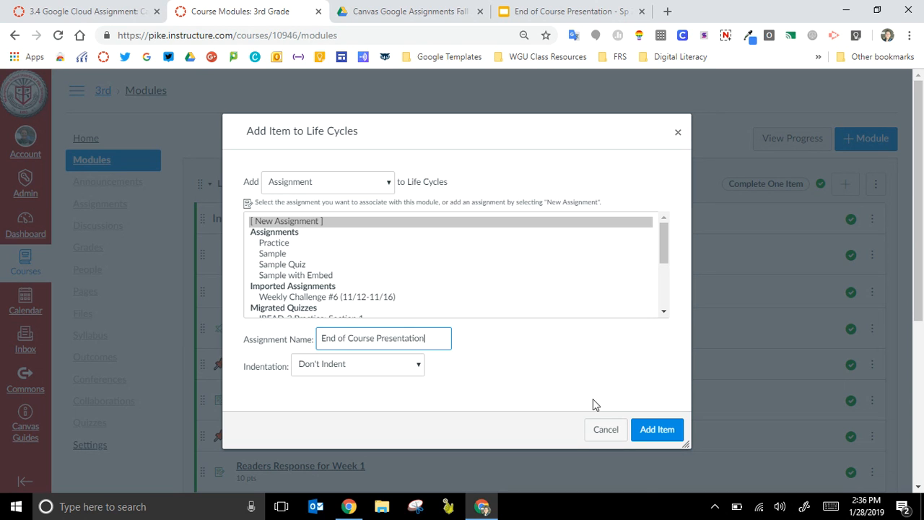
click(643, 431)
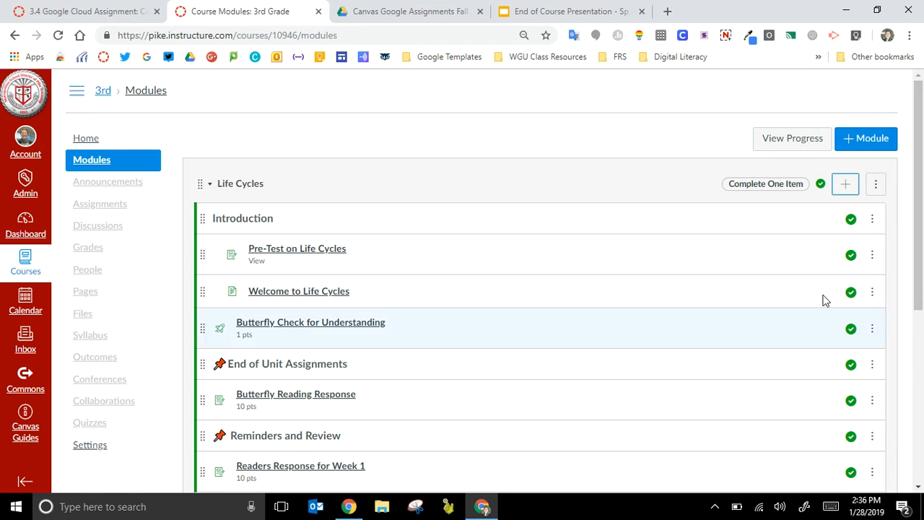
Move the End of Course Presentation assignment directly below Butterfly Reading Response, under End of Unit Assignments.
drag(921, 214, 922, 293)
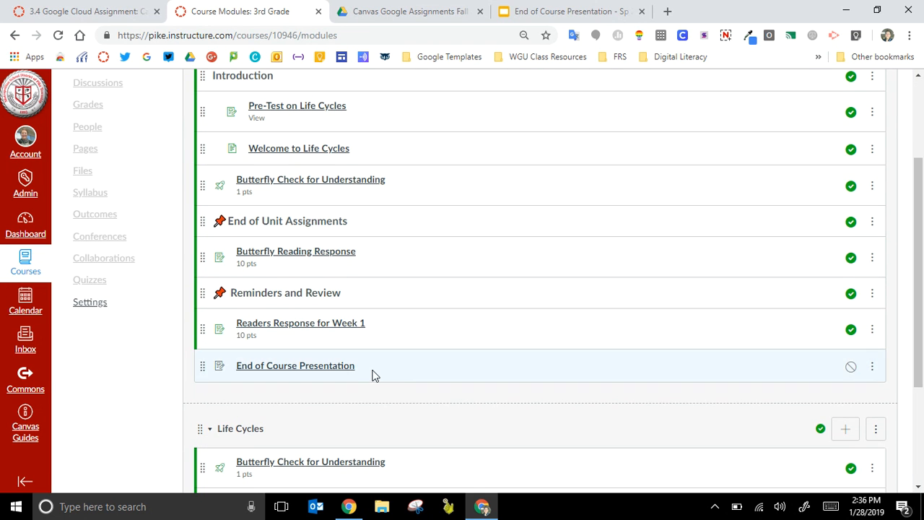
drag(204, 368, 212, 293)
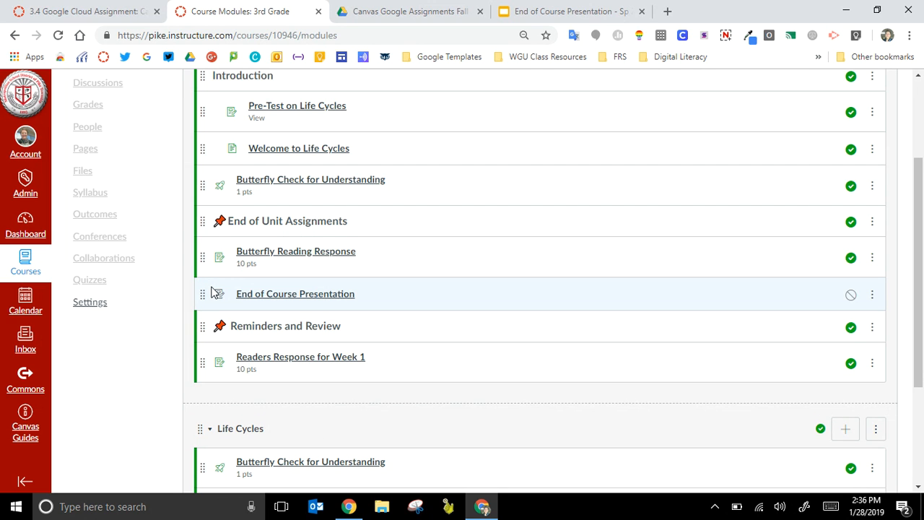
Edit the End of Course Presentation assignment and enter the description "Please create your end of course presentation on this Google Slide template.".
click(311, 302)
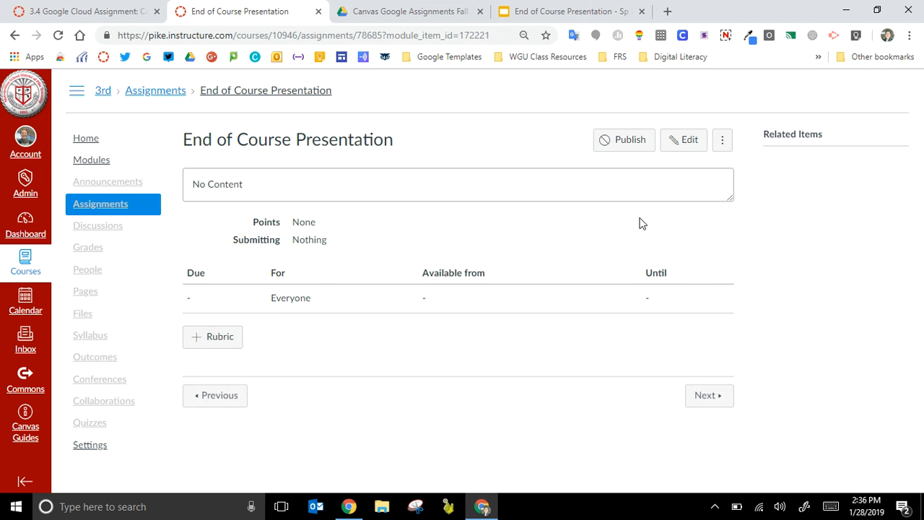
click(687, 147)
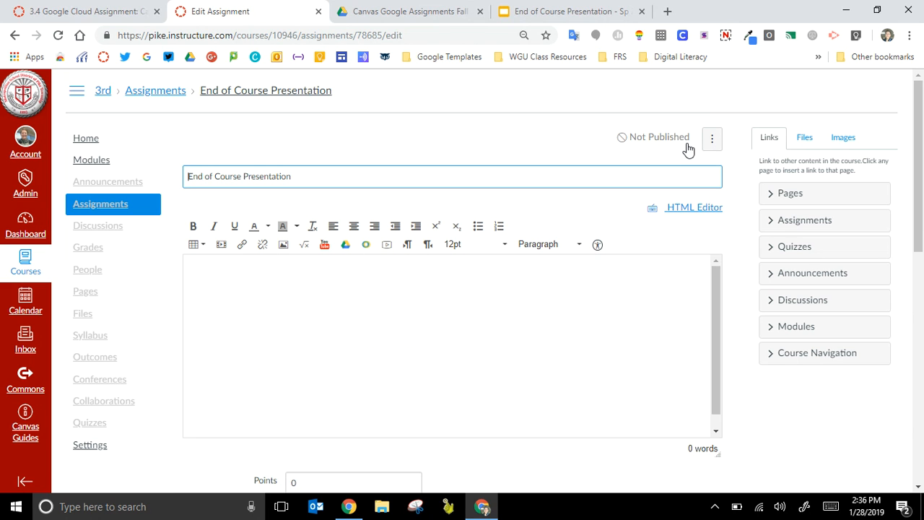
click(593, 308)
text(Please create )
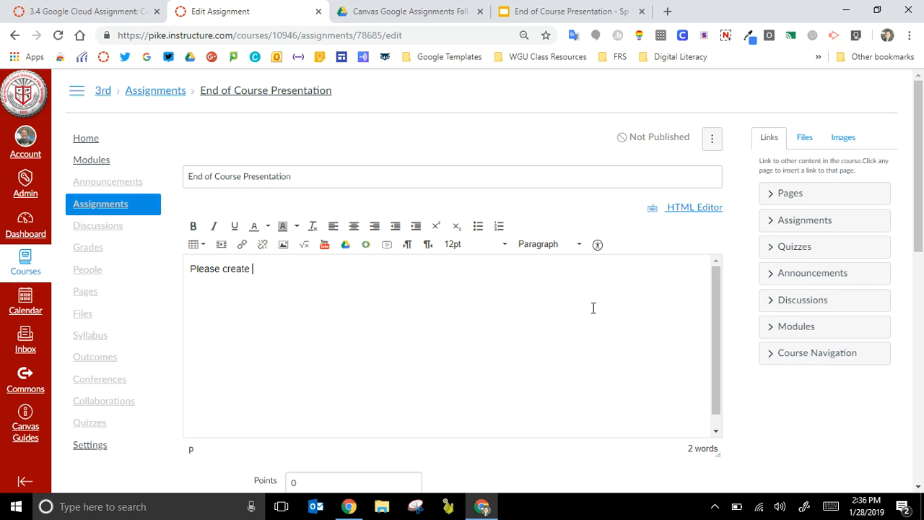
text(your end of course prese)
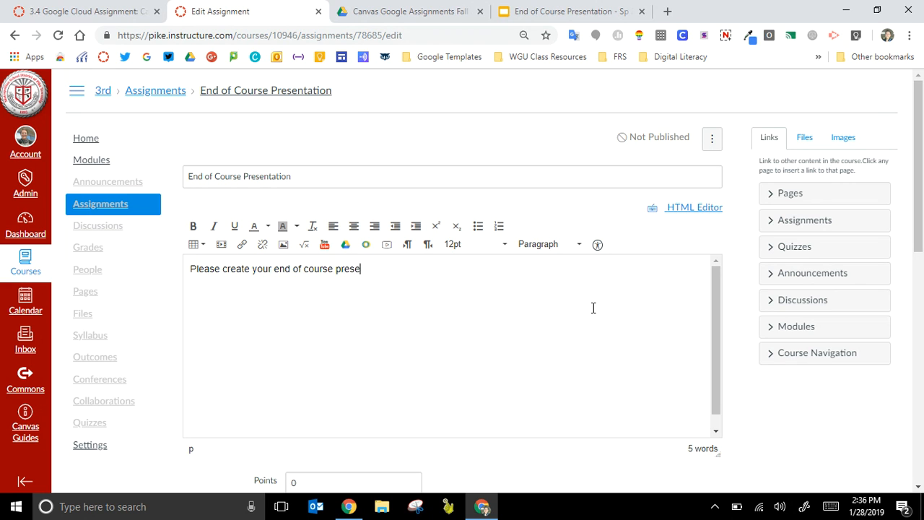
text(ntation on this Googl)
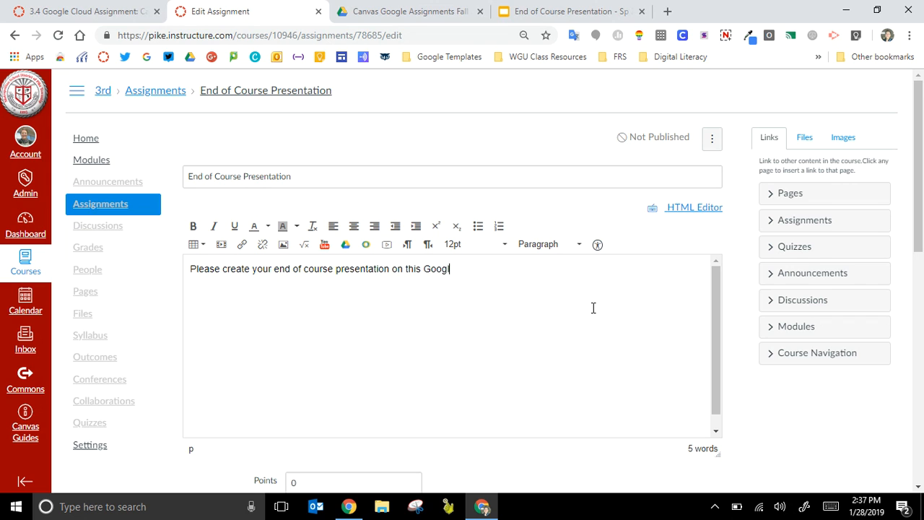
text(e Slide template.)
Set the assignment's points to 100.
drag(919, 213, 920, 352)
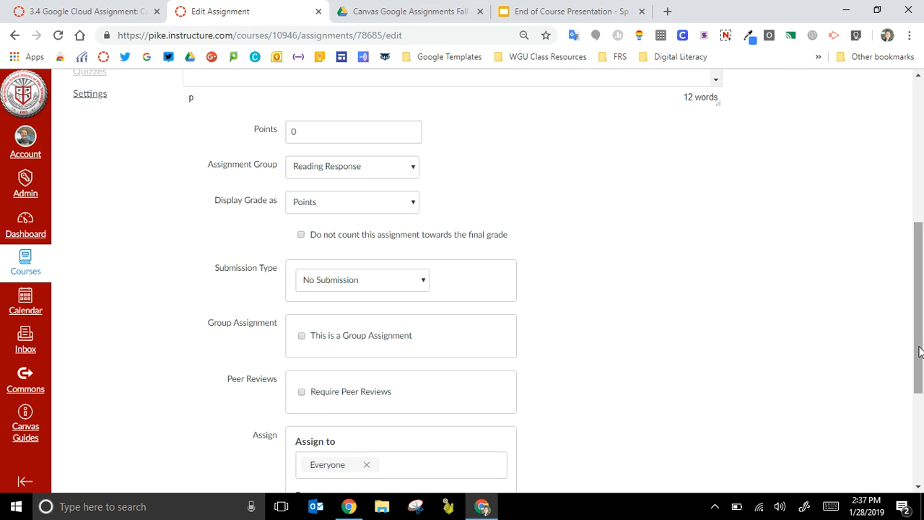
click(379, 125)
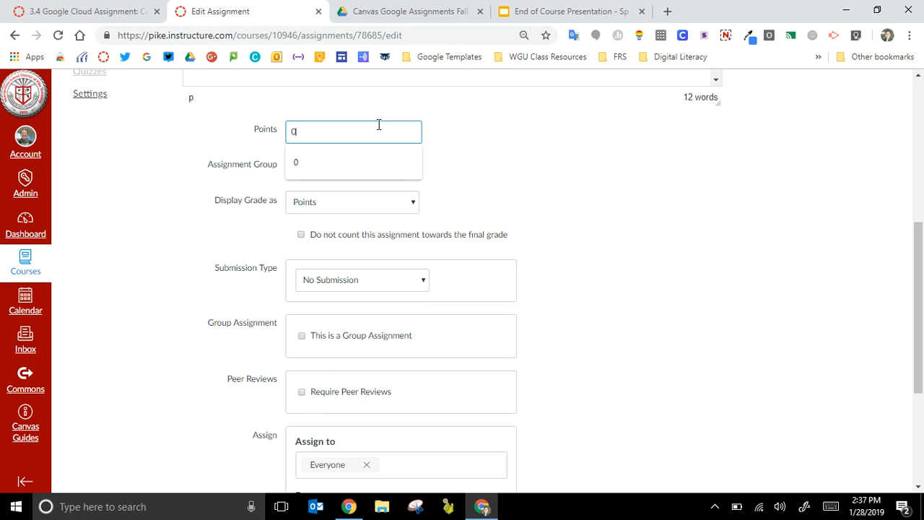
key(BackSpace)
text(100)
click(365, 163)
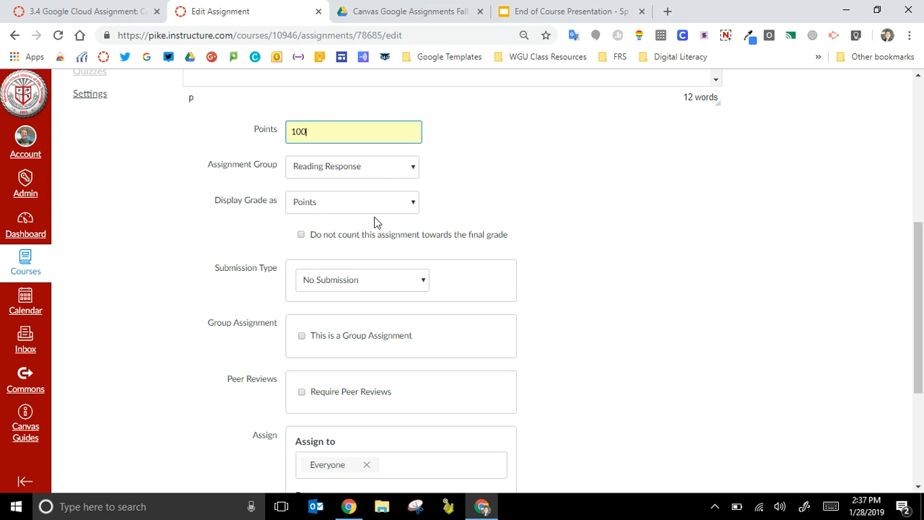
Set the submission type to External Tool and choose Google Docs Cloud Assignment as the tool.
click(373, 281)
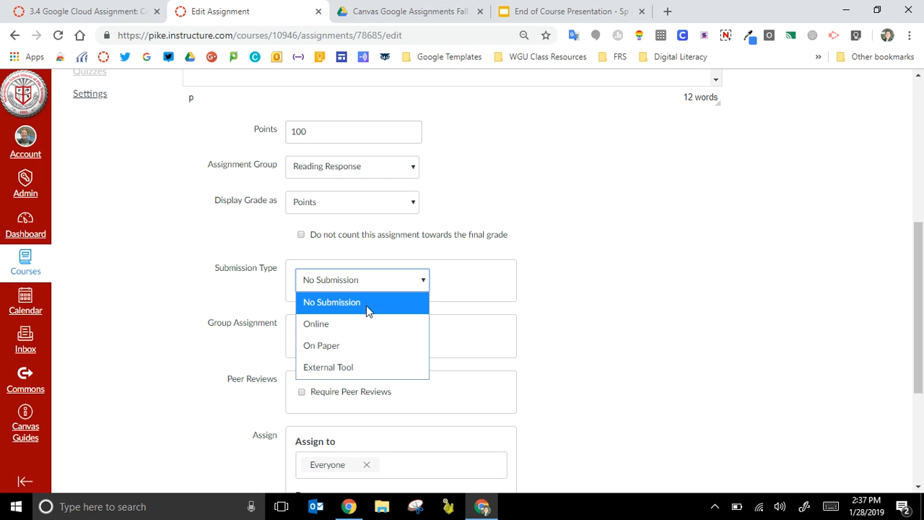
click(365, 367)
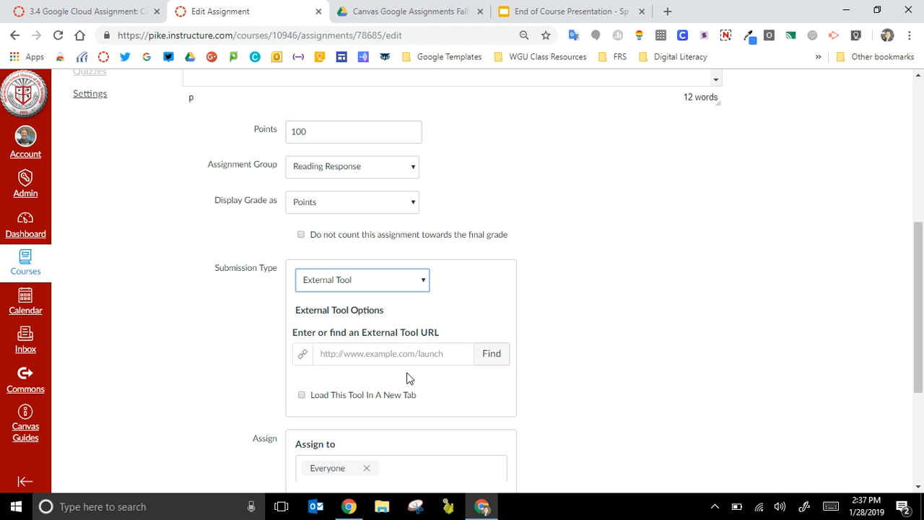
click(489, 354)
drag(543, 282, 541, 342)
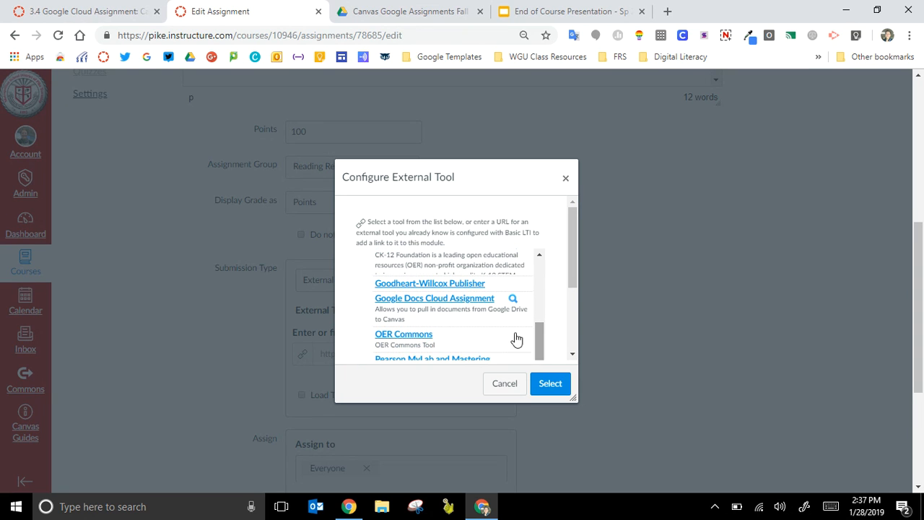
click(464, 308)
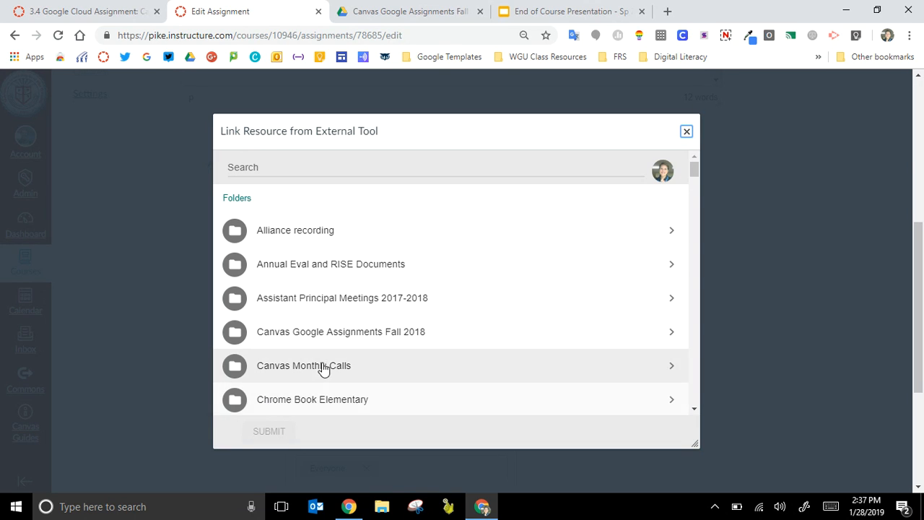
Link the "End of Course Presentation - Sp 2019" file from the Canvas Google Assignments Fall 2018 folder and save the assignment without publishing.
click(333, 336)
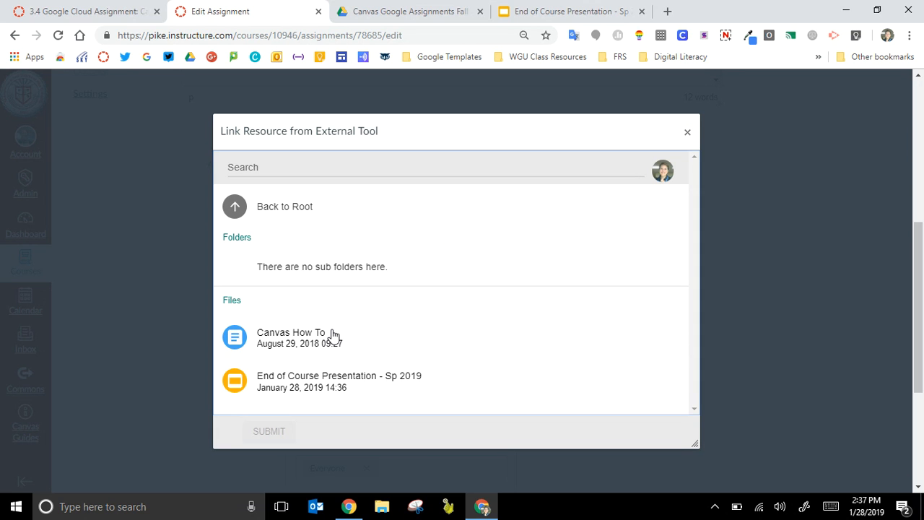
click(289, 385)
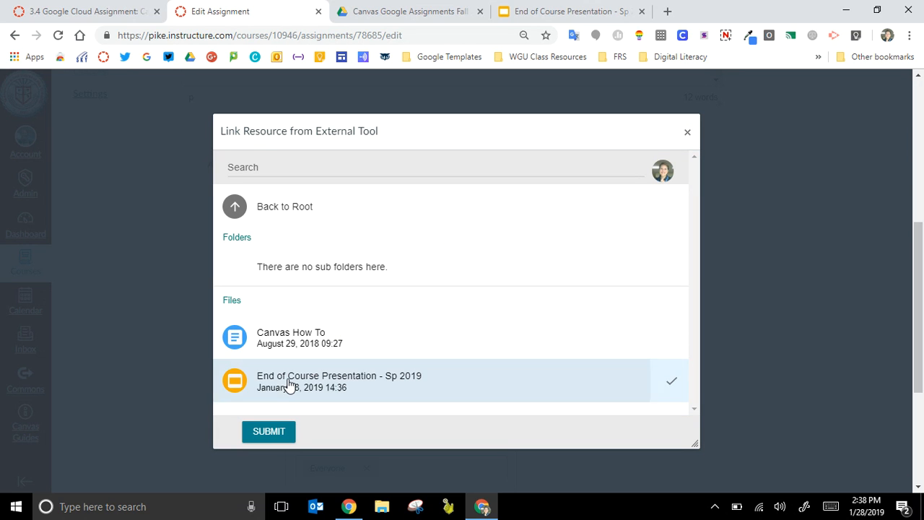
click(271, 431)
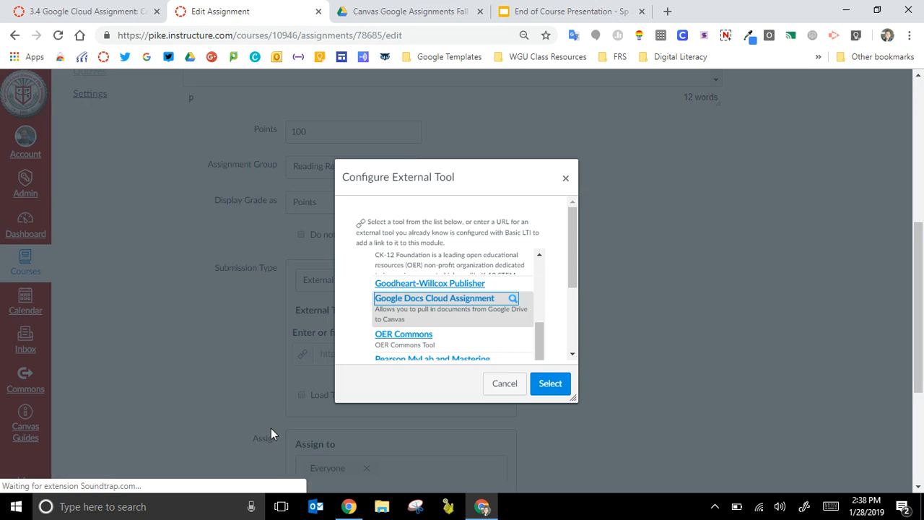
click(549, 384)
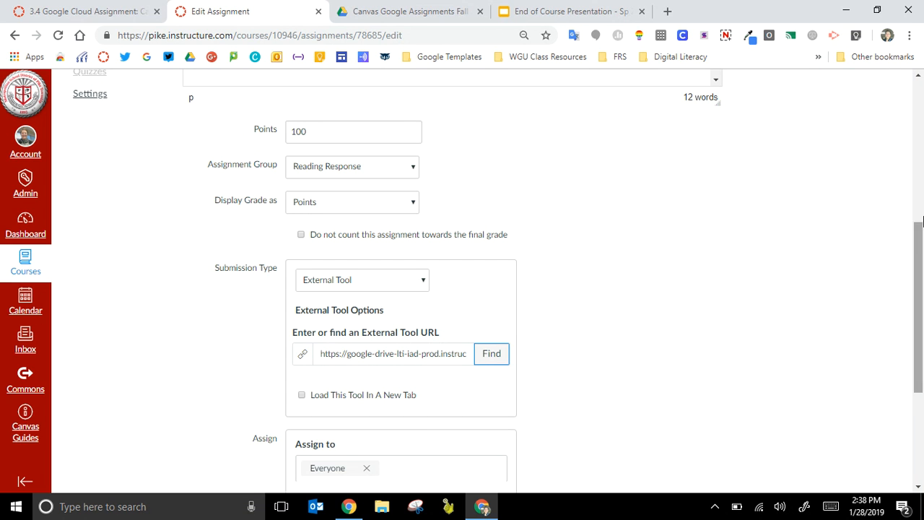
drag(921, 244, 921, 338)
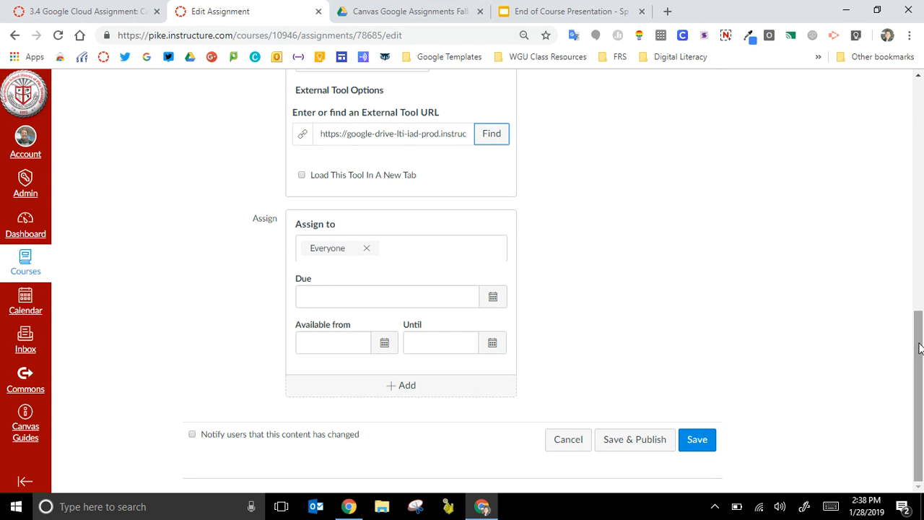
click(694, 439)
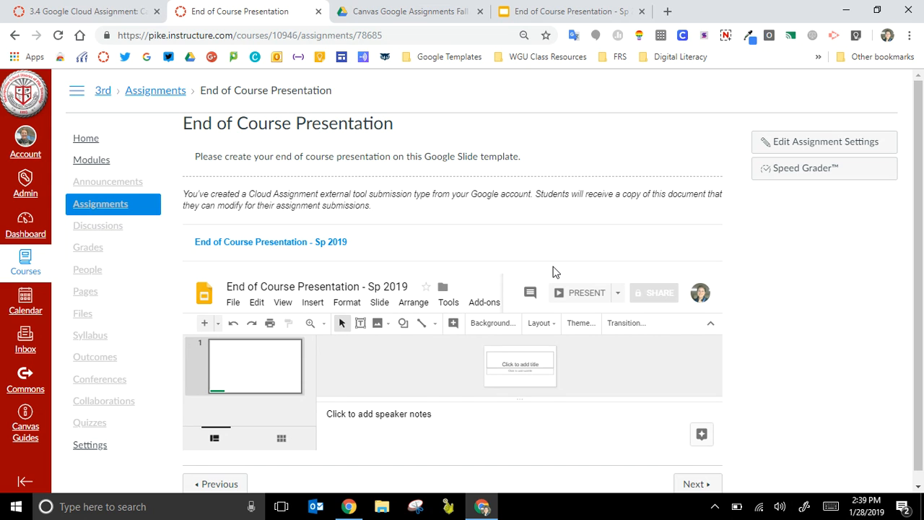
drag(917, 235, 920, 307)
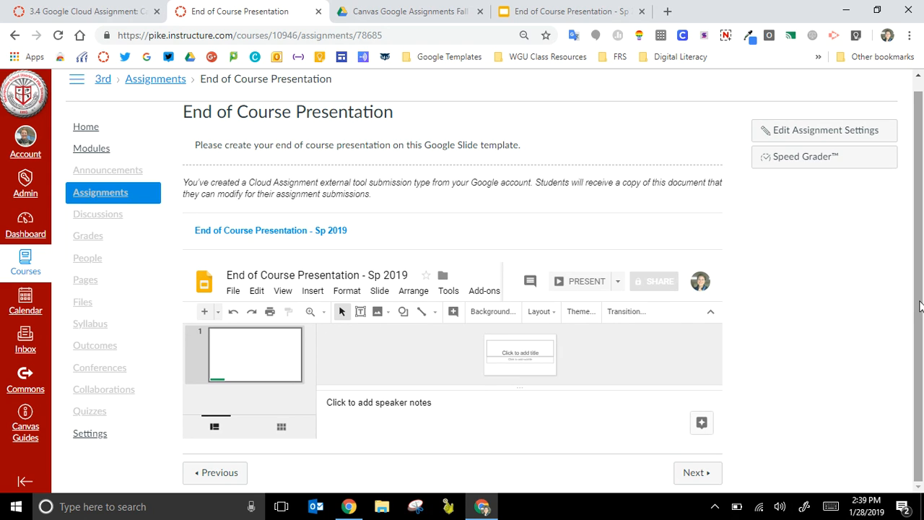
drag(920, 306, 920, 294)
click(725, 34)
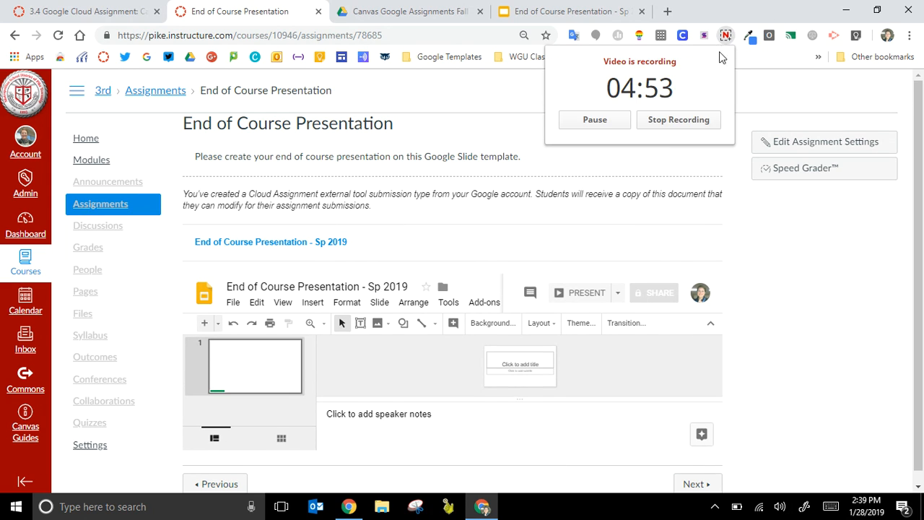